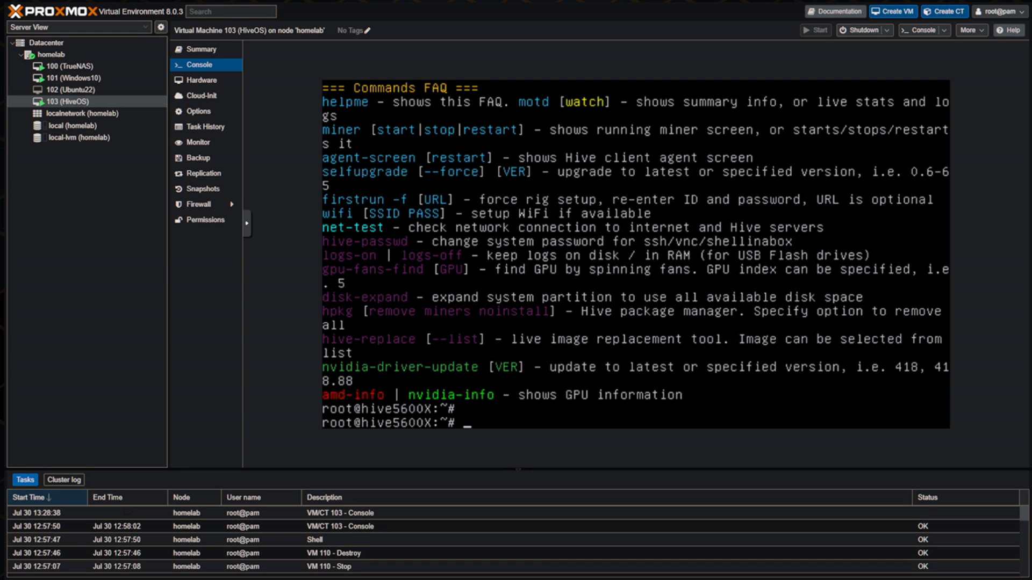
# Show the running miner screen in the HiveOS virtual machine's console with the miner command, and detach from it.
pyautogui.write('miner')
pyautogui.press('Return')
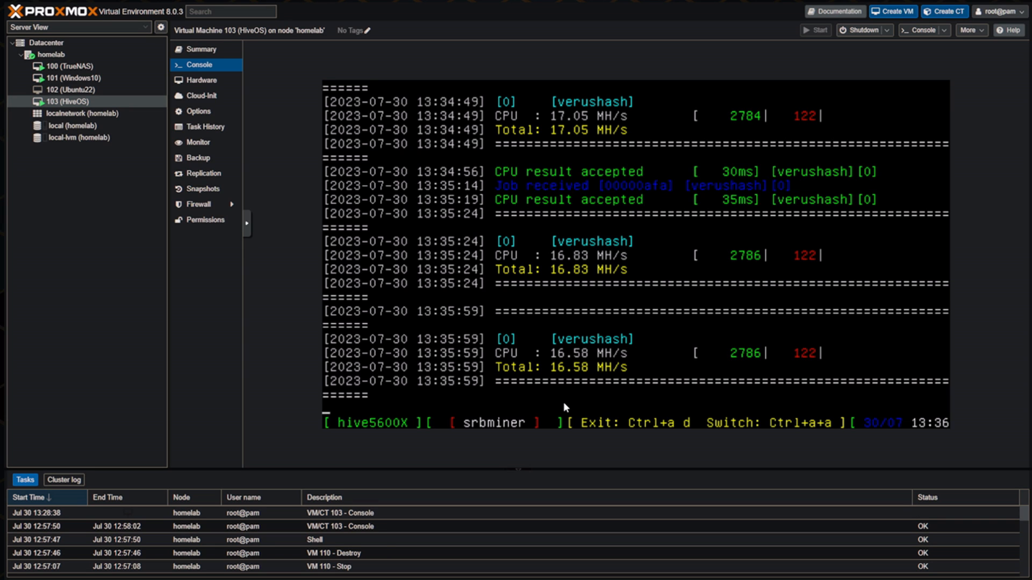
pyautogui.hotkey('ctrl', 'a')
pyautogui.press('d')
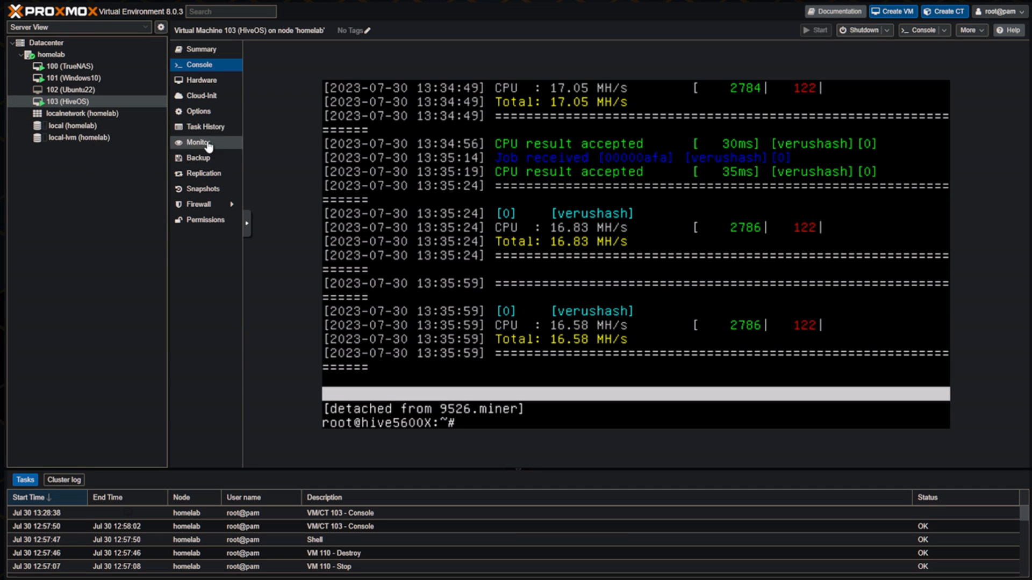
# Check the hiveos-0.6-222-stable_230512.img image in the local storage and view the upload form without uploading anything.
pyautogui.click(76, 128)
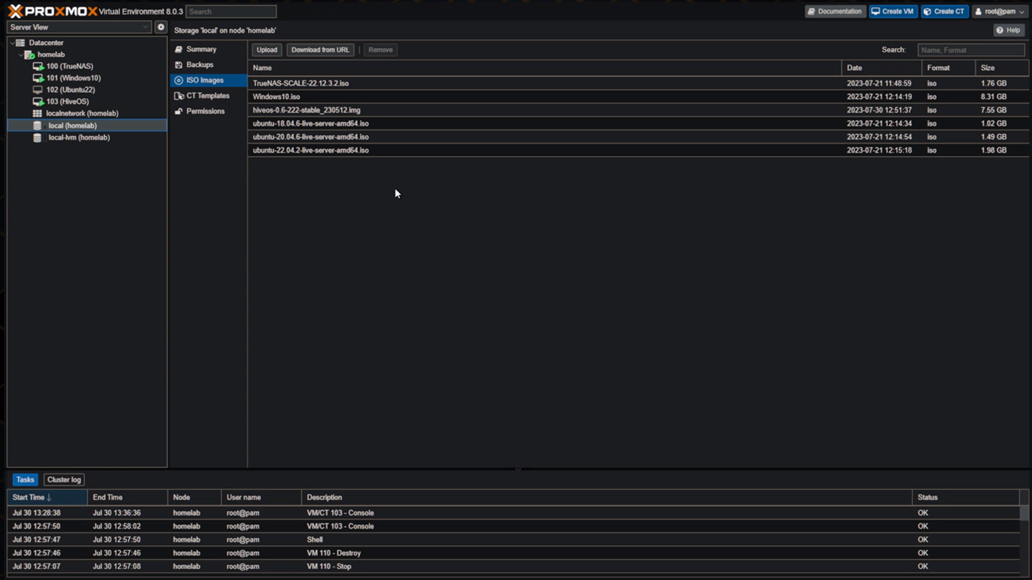
pyautogui.click(309, 114)
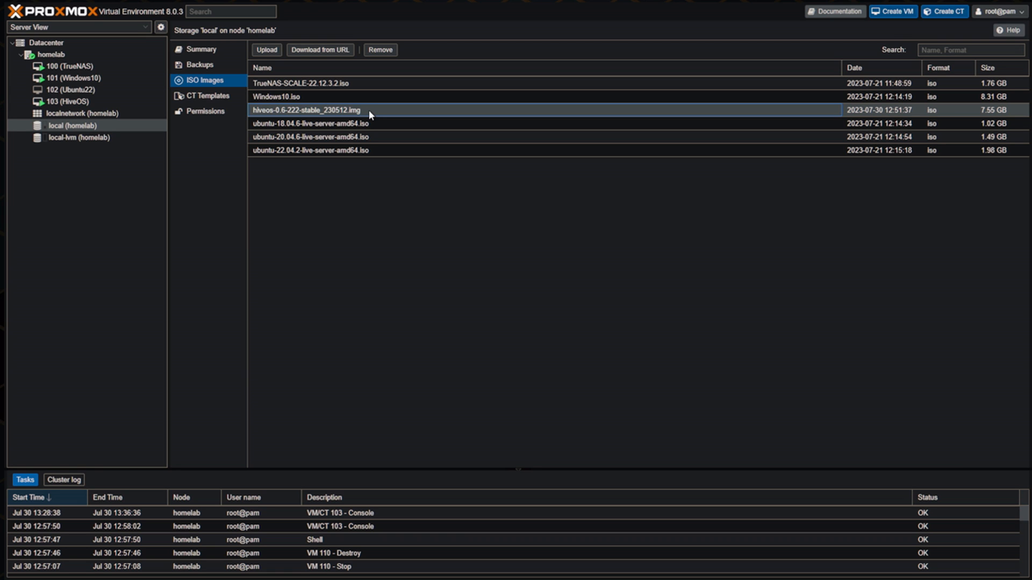
pyautogui.click(267, 49)
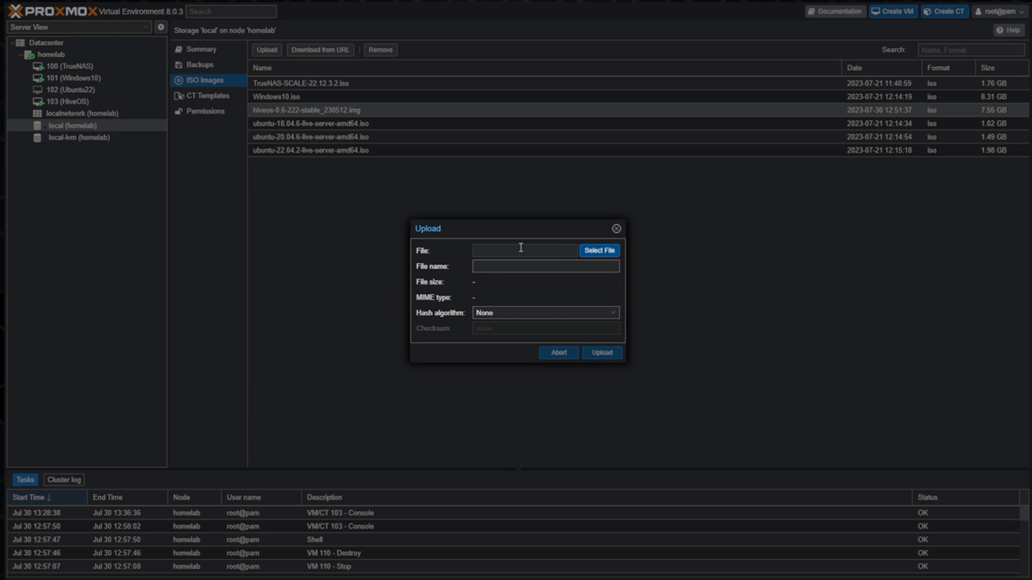
pyautogui.click(615, 229)
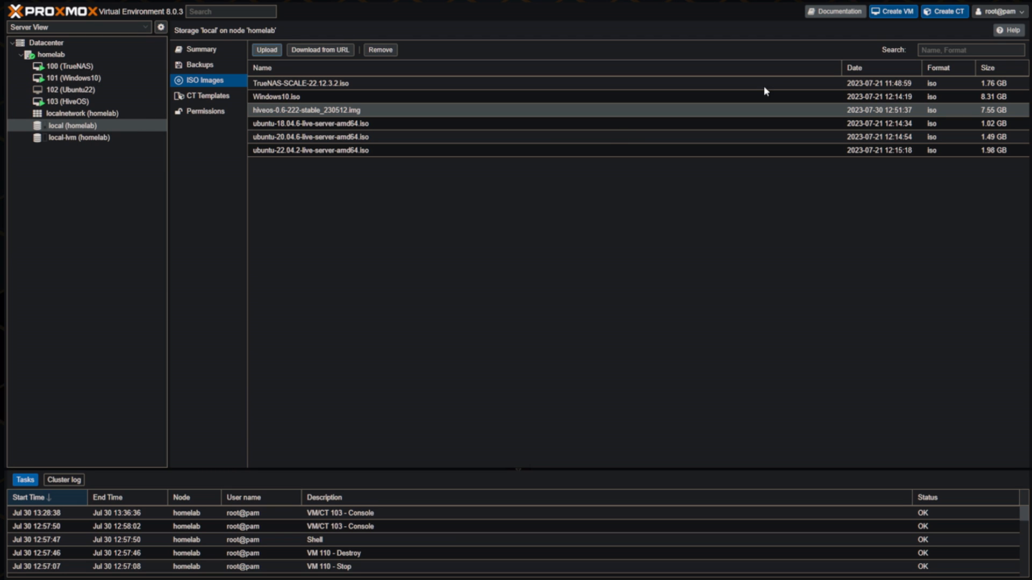
# Start creating a virtual machine named HiveOS-YT on the homelab node and choose not to use any installation media.
pyautogui.click(892, 16)
pyautogui.click(400, 239)
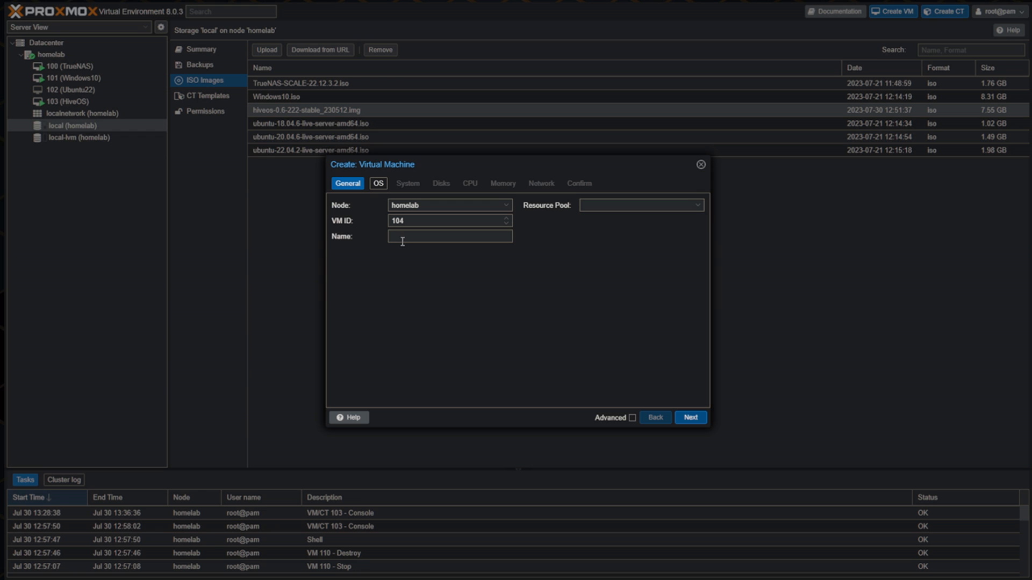
pyautogui.write('HiveOS-')
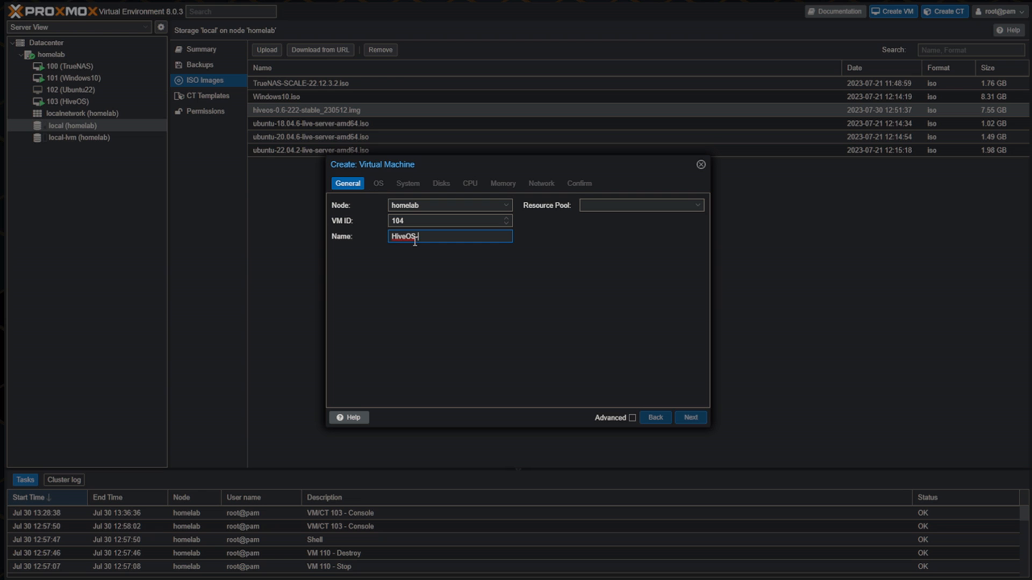
pyautogui.write('YT')
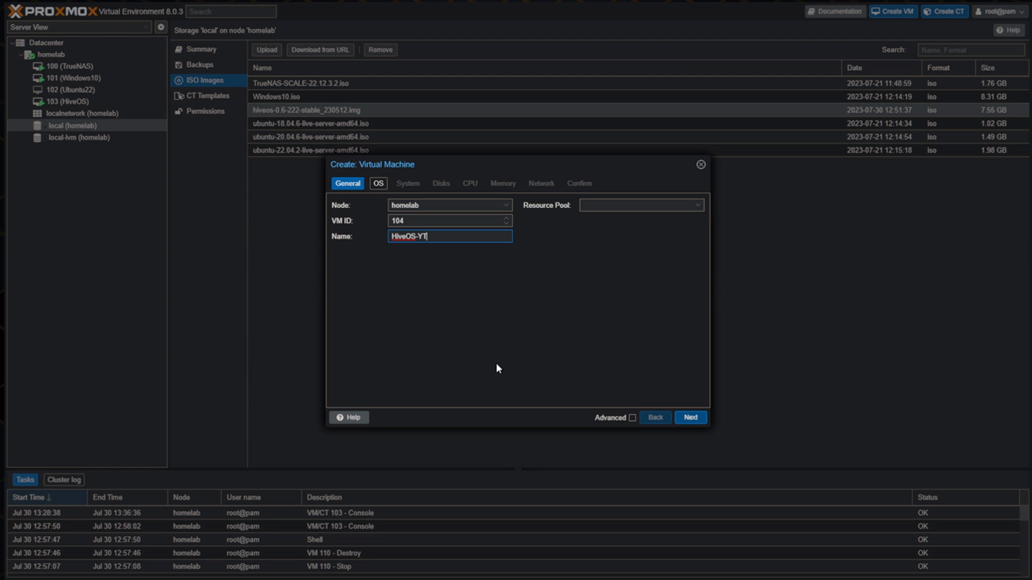
pyautogui.click(690, 418)
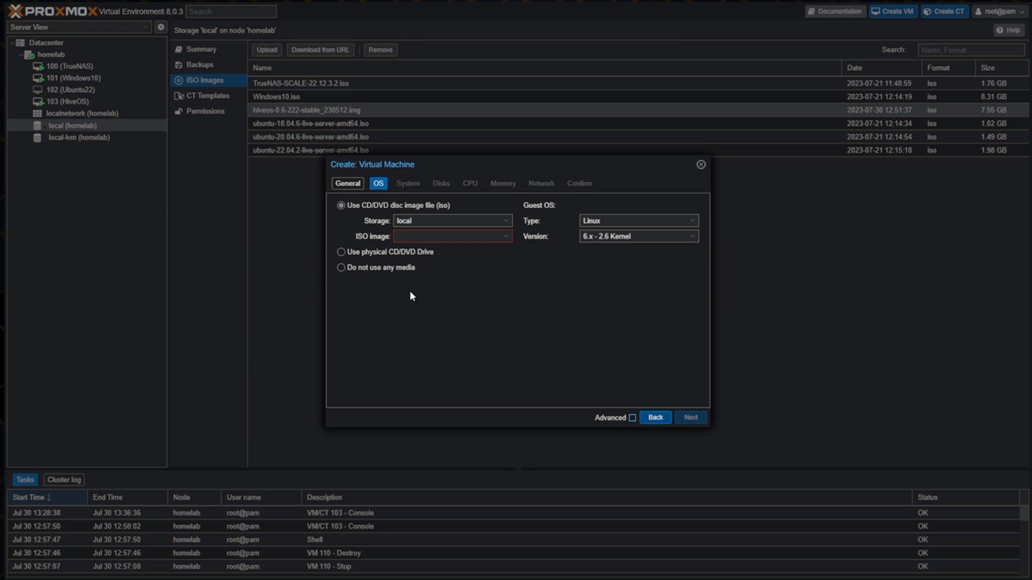
pyautogui.click(363, 267)
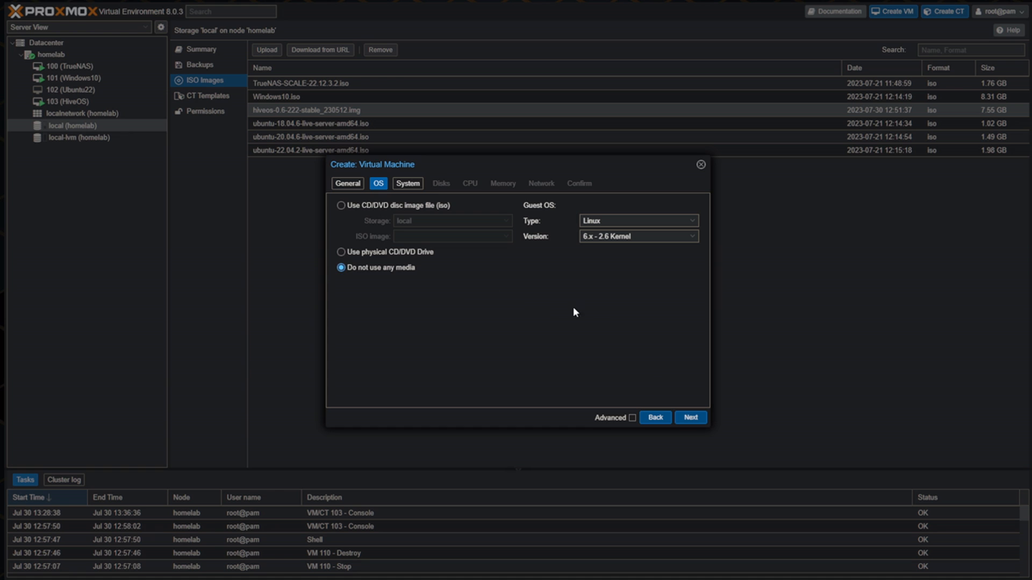
pyautogui.click(691, 418)
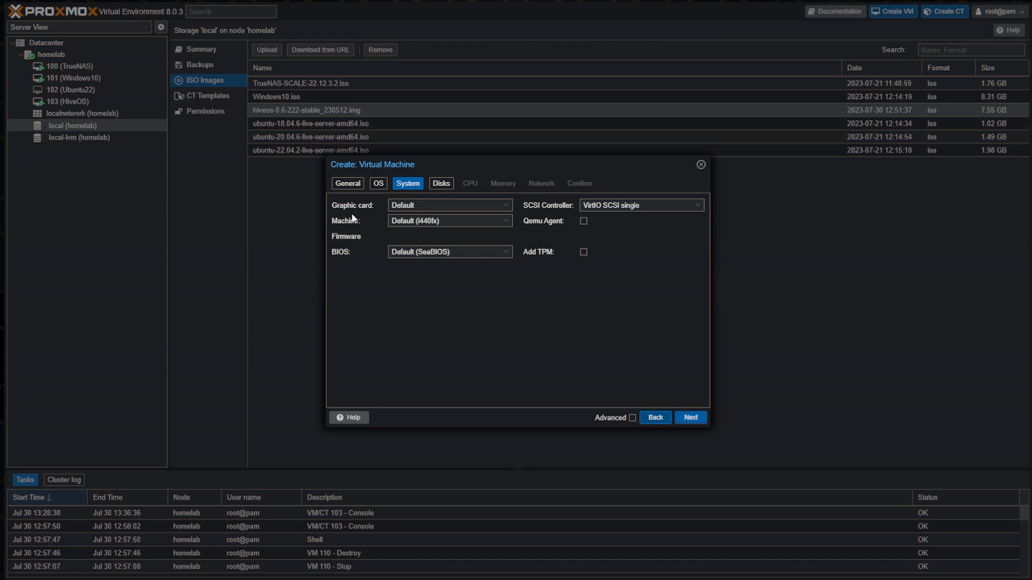
# Set the new virtual machine's machine type to q35 and remove its default scsi0 disk.
pyautogui.click(457, 221)
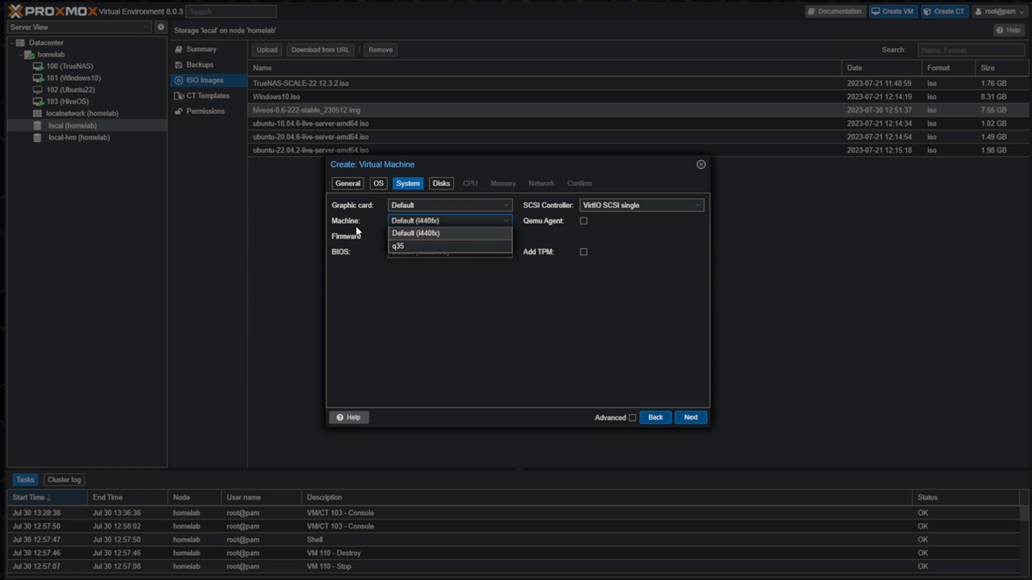
pyautogui.click(404, 248)
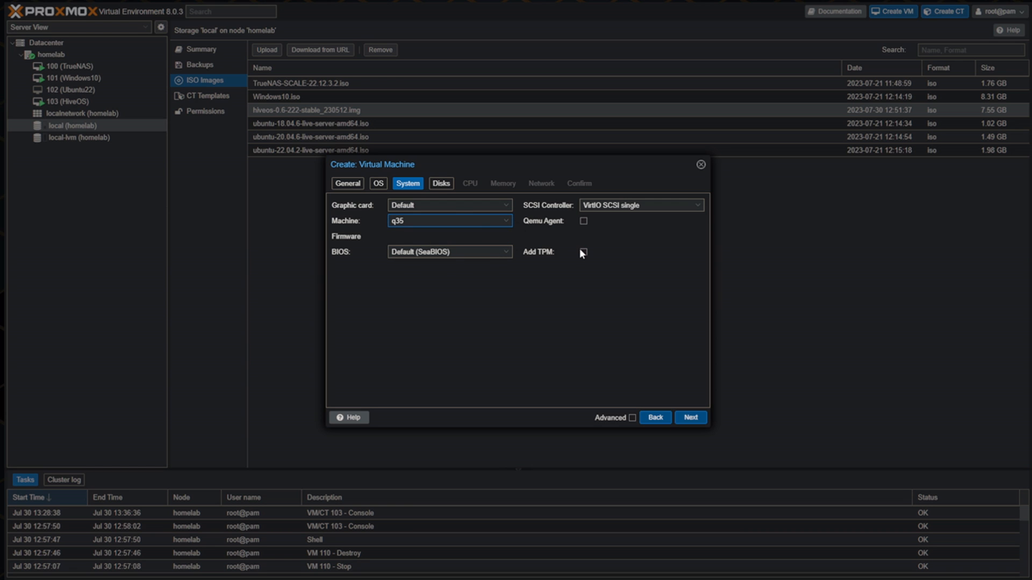
pyautogui.click(689, 418)
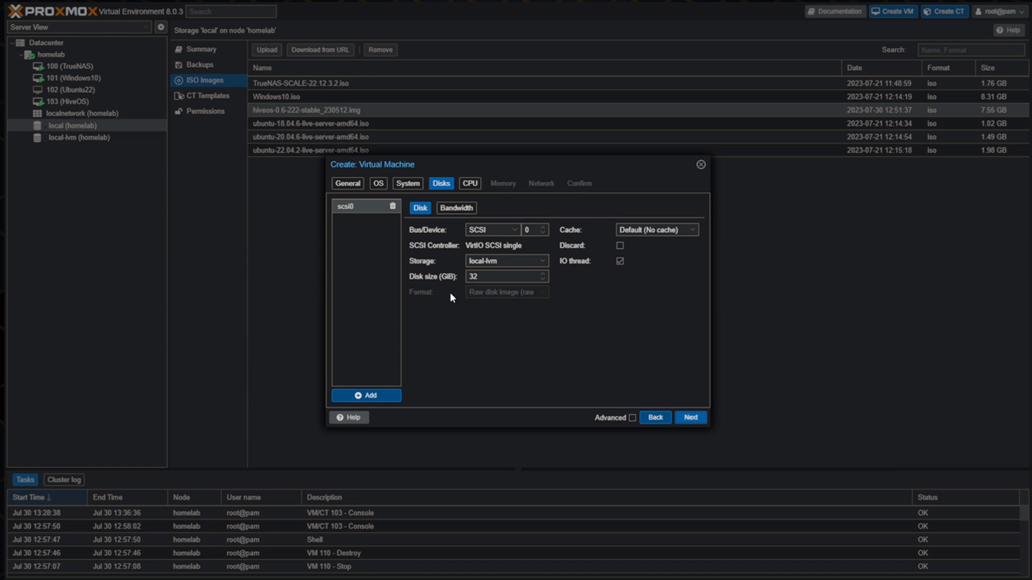
pyautogui.click(393, 207)
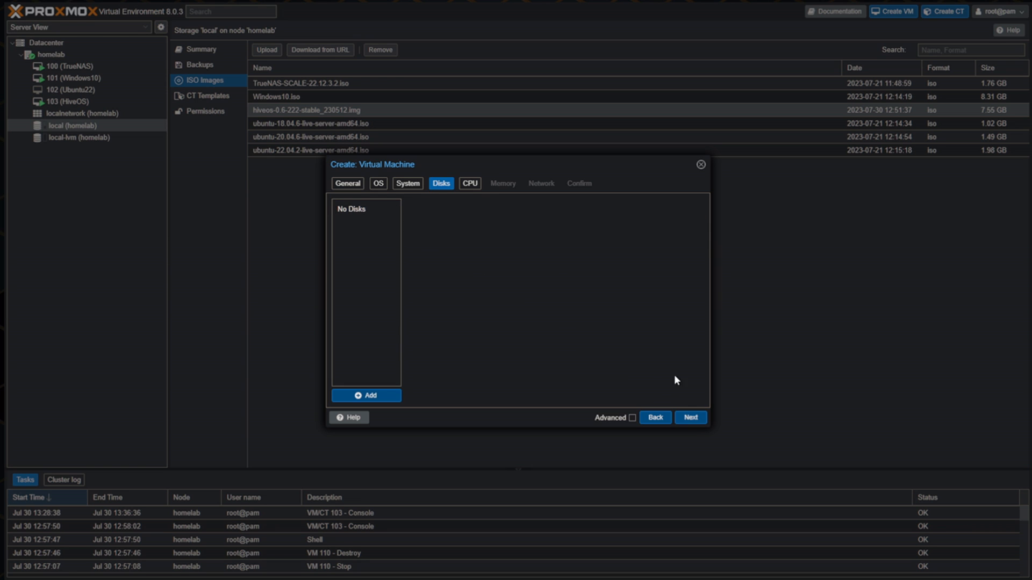
pyautogui.click(691, 418)
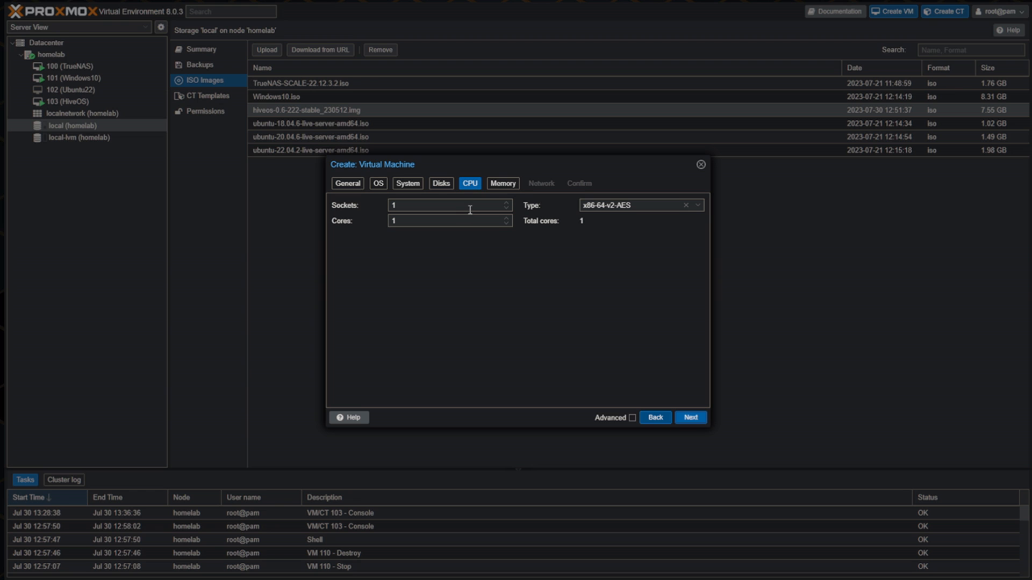
# Give the new virtual machine 12 CPU cores and set the CPU type to max.
pyautogui.click(621, 205)
pyautogui.click(481, 221)
pyautogui.scroll(4, 507, 222)
pyautogui.click(637, 206)
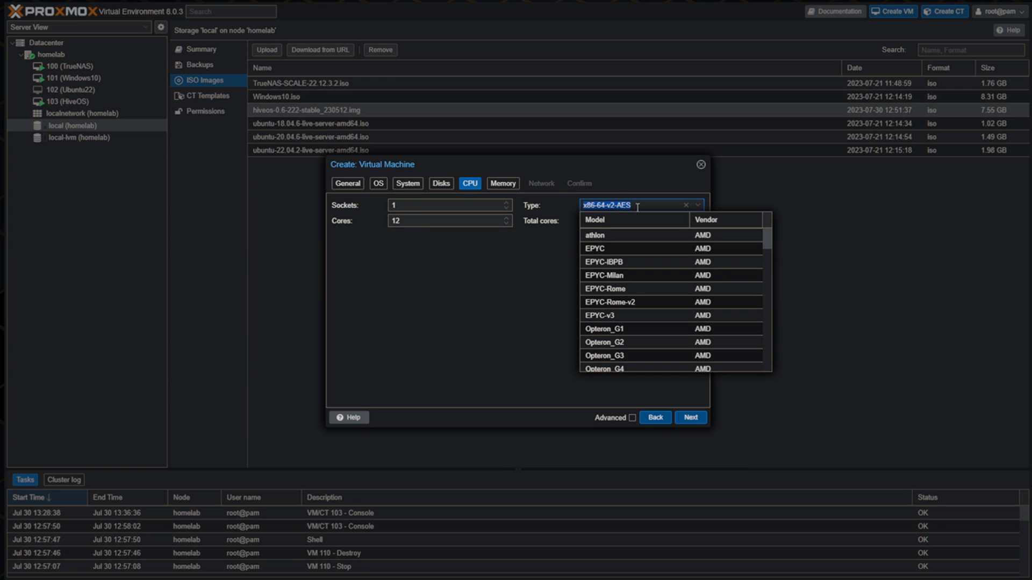
pyautogui.write('max')
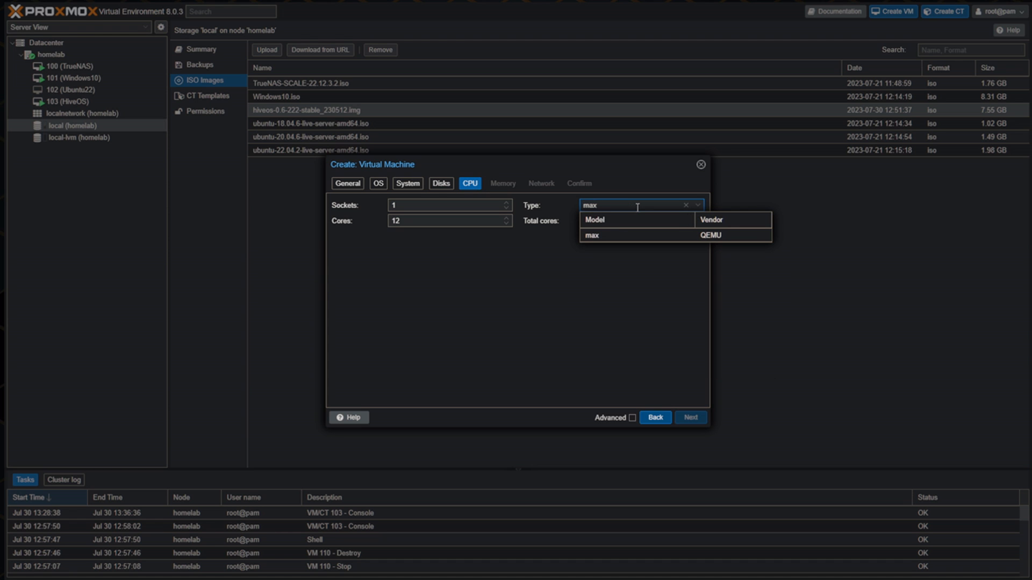
pyautogui.click(592, 237)
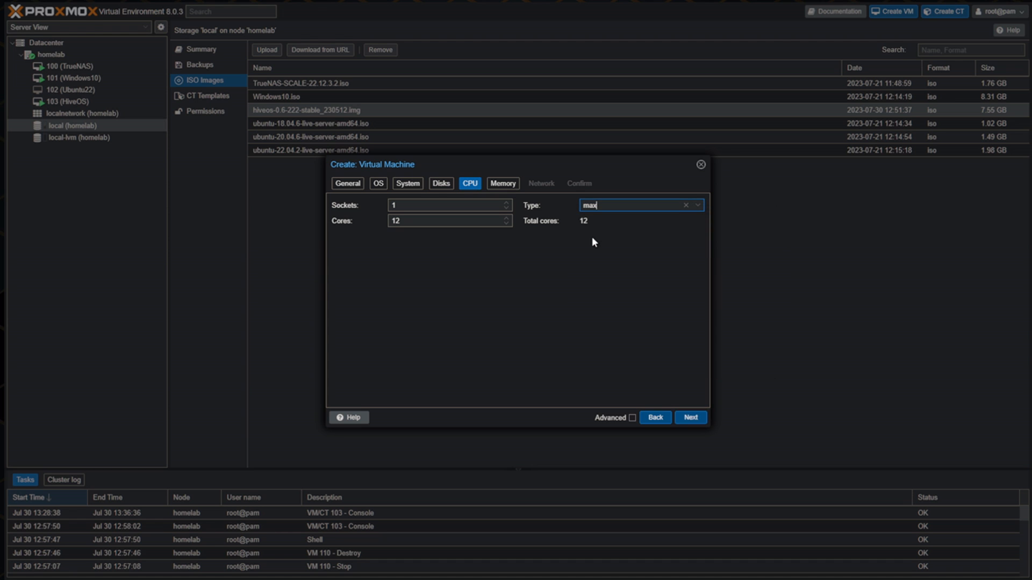
pyautogui.click(691, 418)
# Set the memory to 8192 MiB and finish creating the virtual machine with the default network settings.
pyautogui.moveTo(440, 204); pyautogui.dragTo(417, 207)
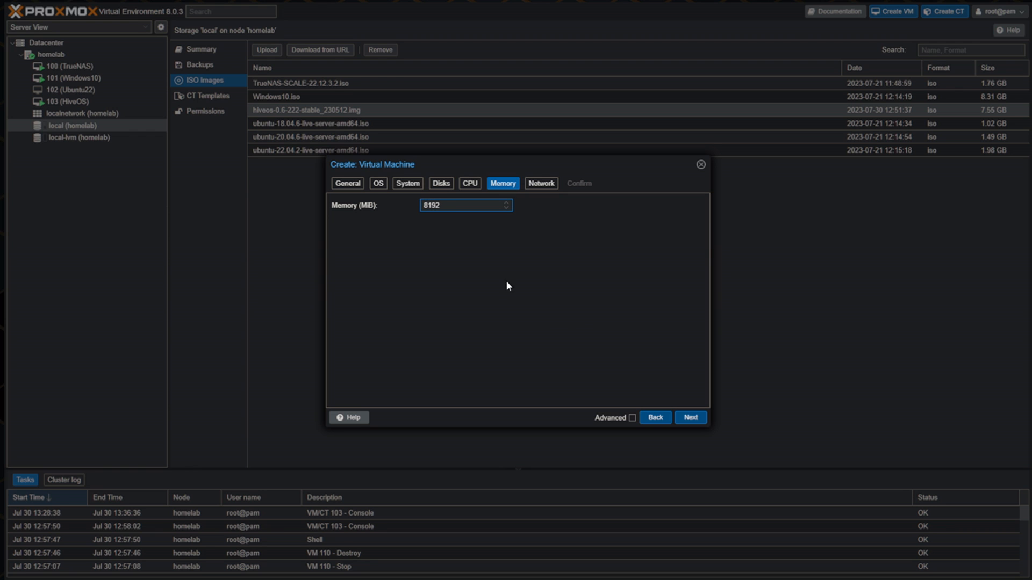
pyautogui.click(691, 419)
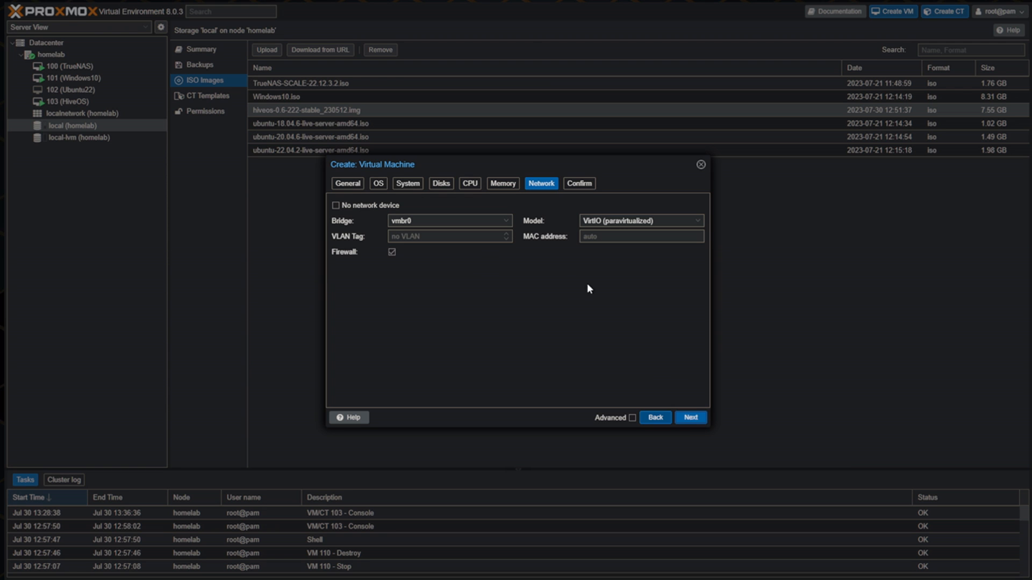
pyautogui.click(693, 419)
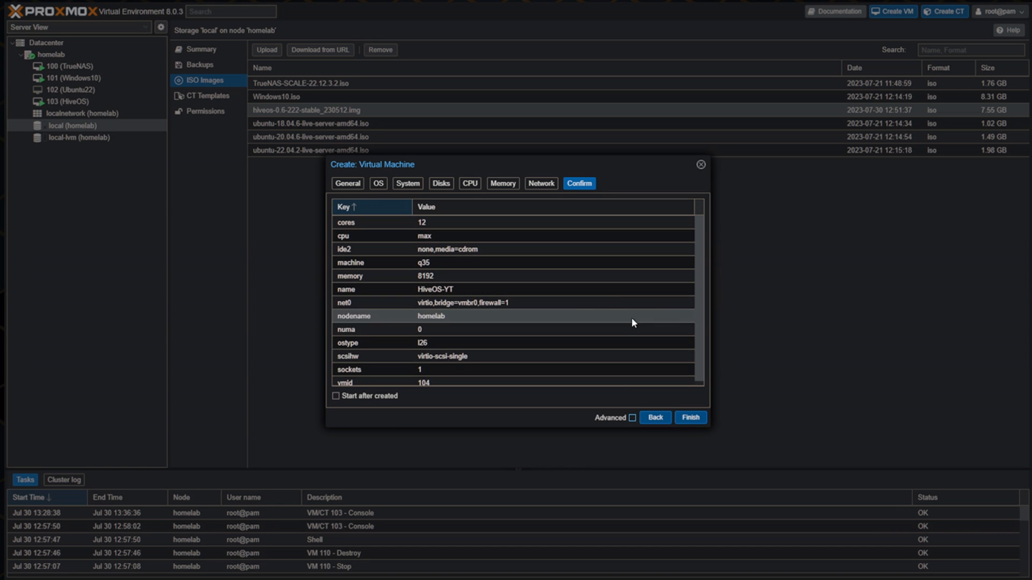
pyautogui.moveTo(698, 215)
pyautogui.mouseDown()
pyautogui.moveTo(701, 251)
pyautogui.moveTo(701, 214)
pyautogui.mouseUp()
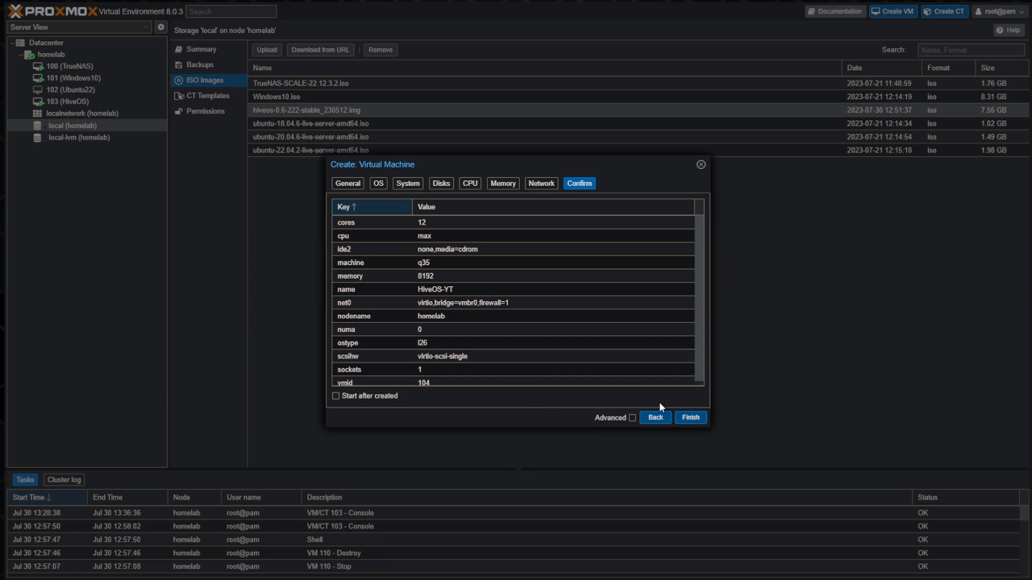
pyautogui.click(692, 420)
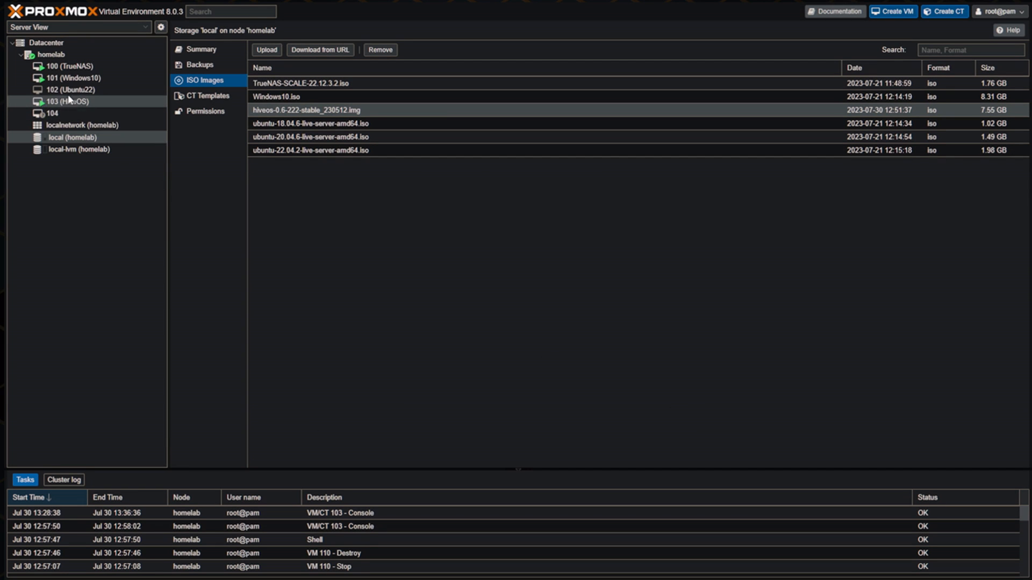
# Review the hardware list of virtual machine 104.
pyautogui.click(53, 114)
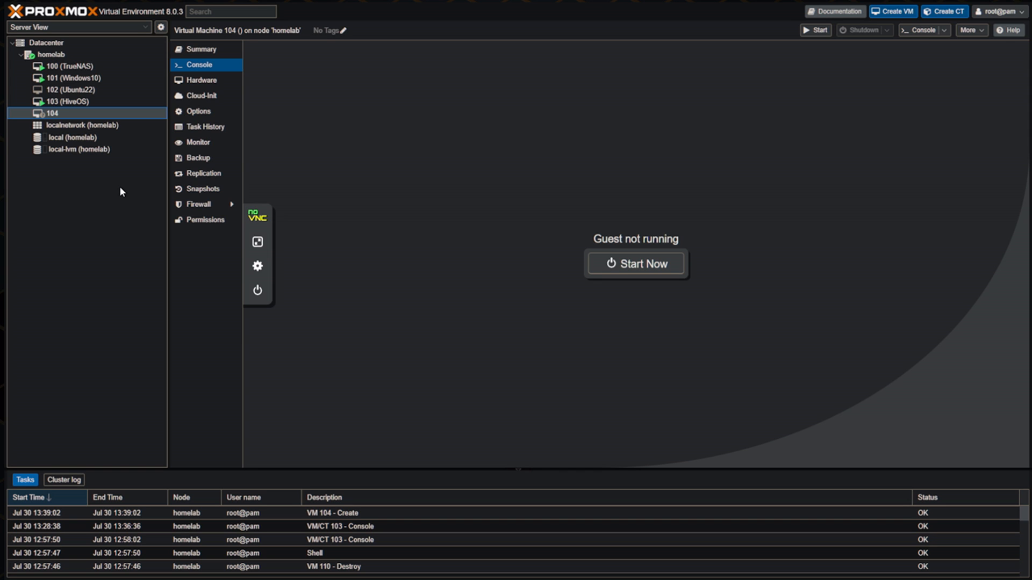
pyautogui.click(202, 85)
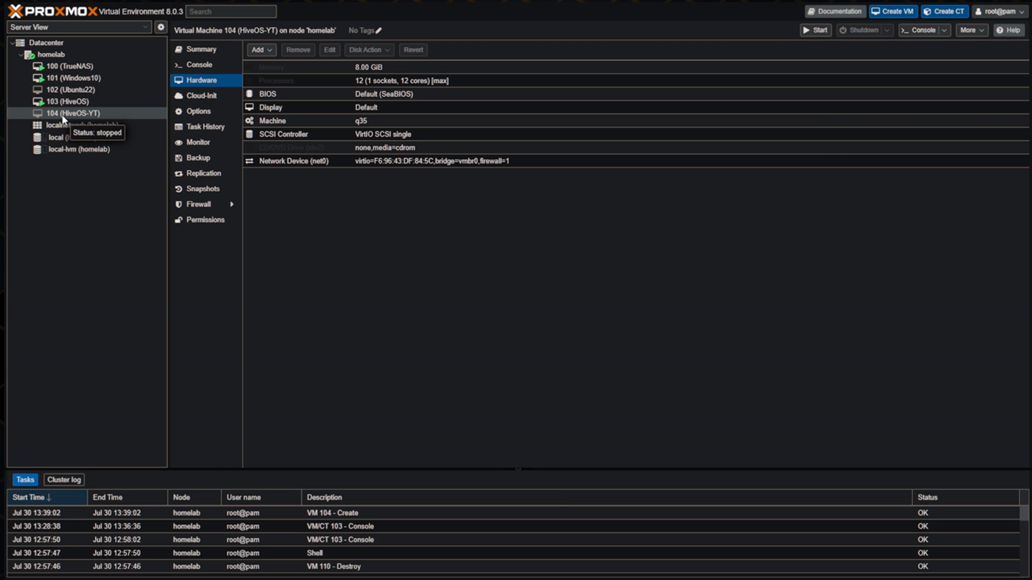
# Open the homelab node's shell and change to the directory /var/lib/vz/template/iso.
pyautogui.click(54, 55)
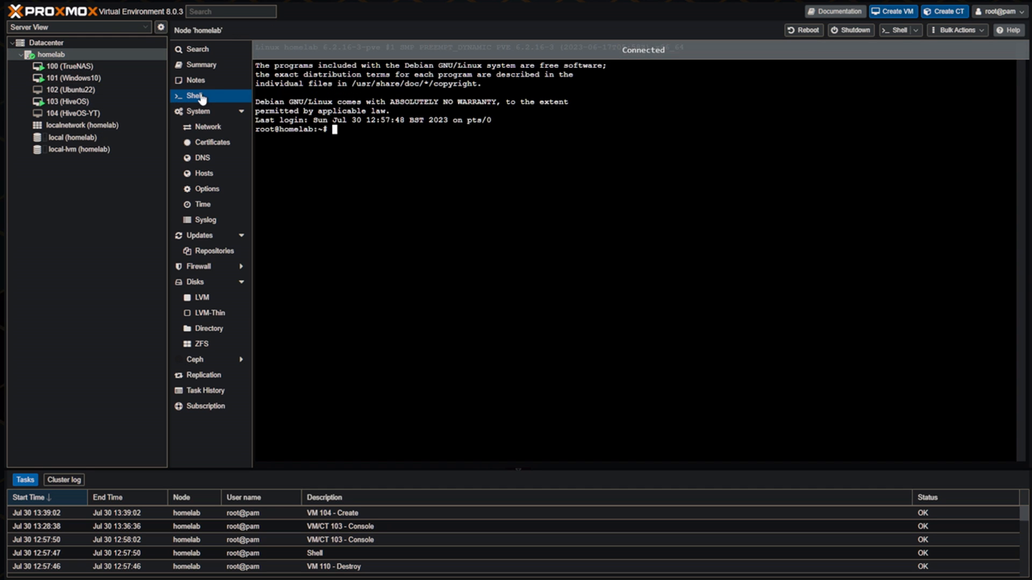
pyautogui.click(389, 142)
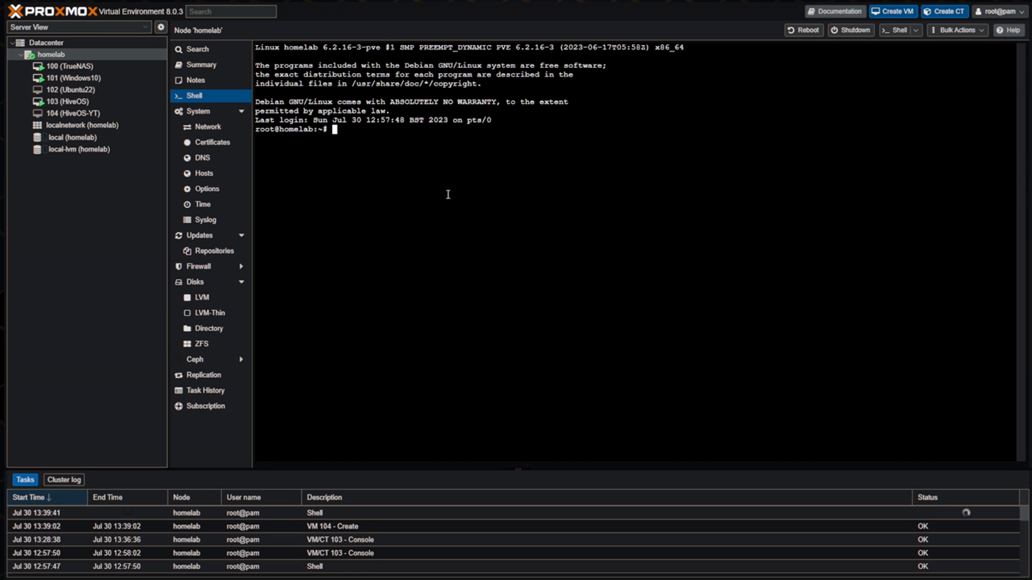
pyautogui.write('cd')
pyautogui.click(532, 200)
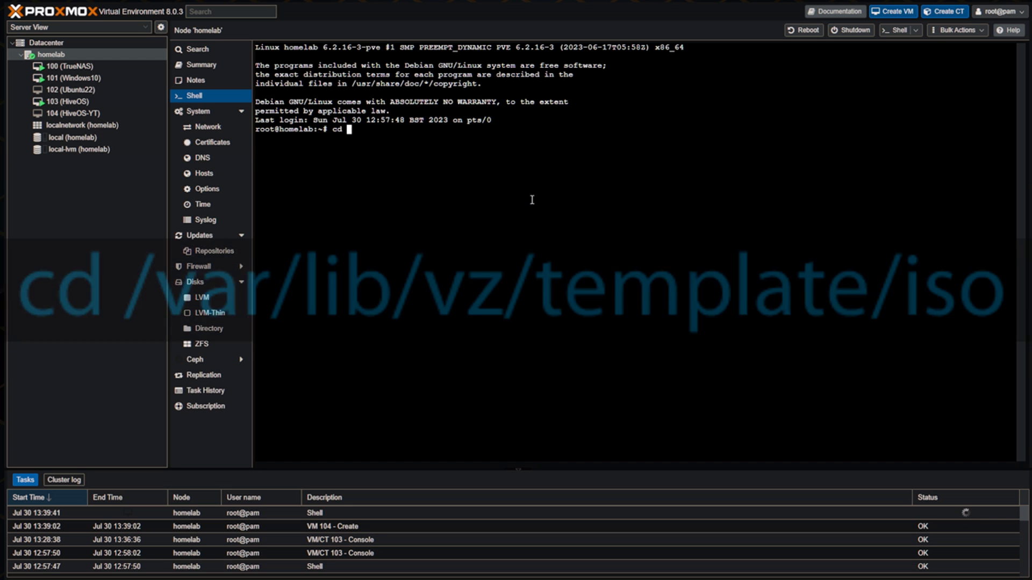
pyautogui.write('/var/lib/vz')
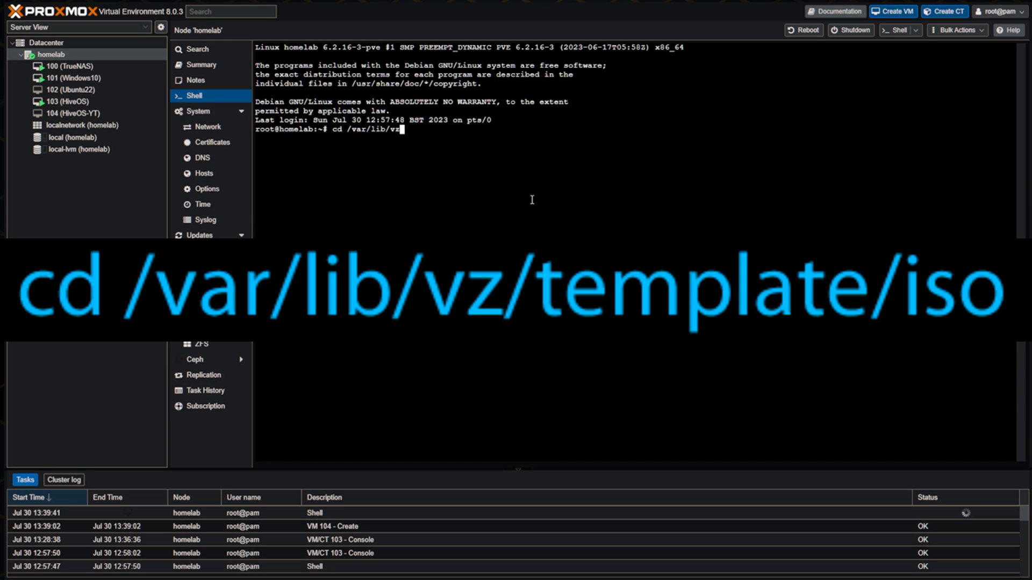
pyautogui.write('/template/iso')
pyautogui.press('Return')
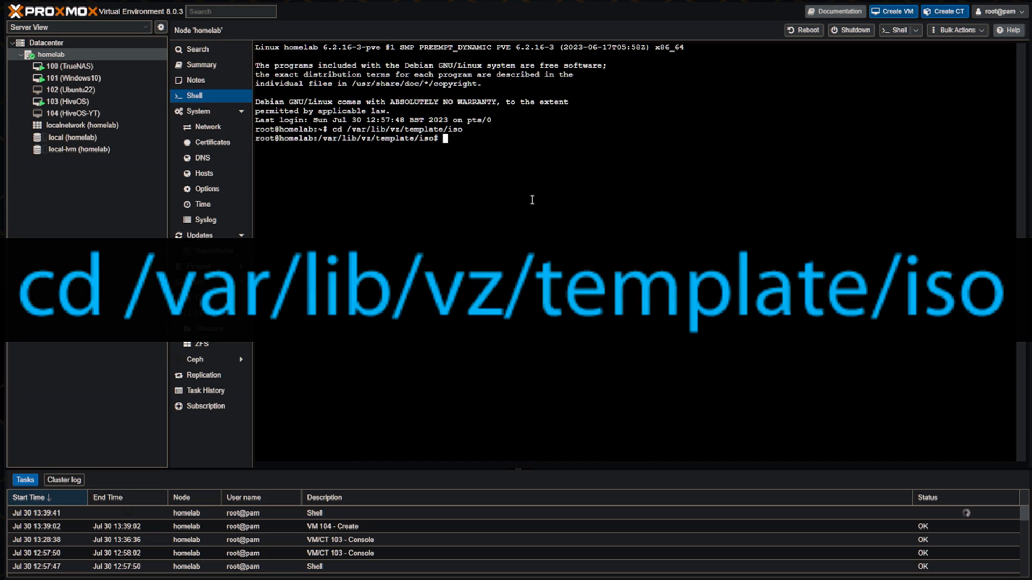
# List the files in the iso directory with ls, and again in detail with ls -la.
pyautogui.write('ls')
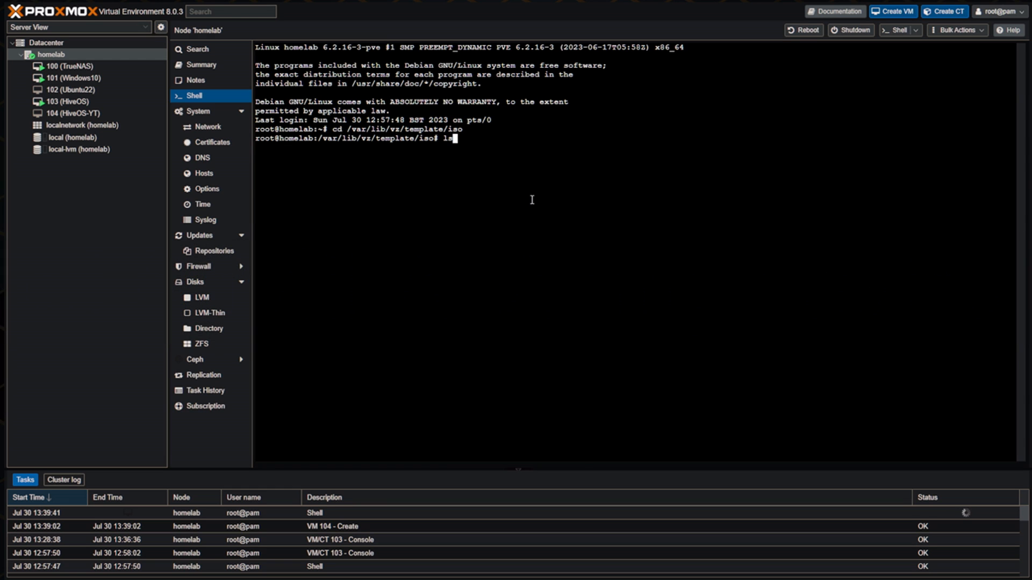
pyautogui.press('Return')
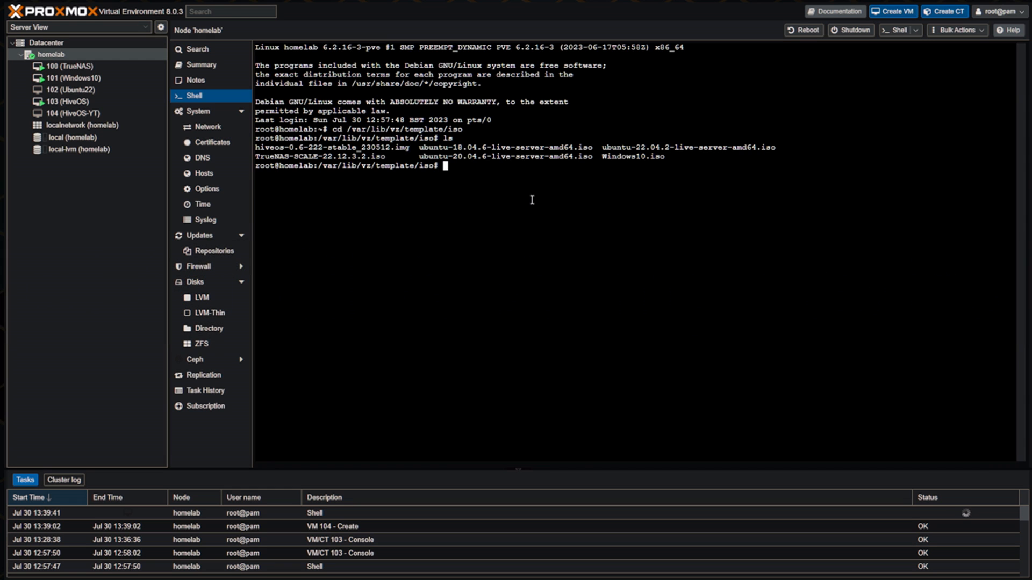
pyautogui.write('ls -la')
pyautogui.press('Return')
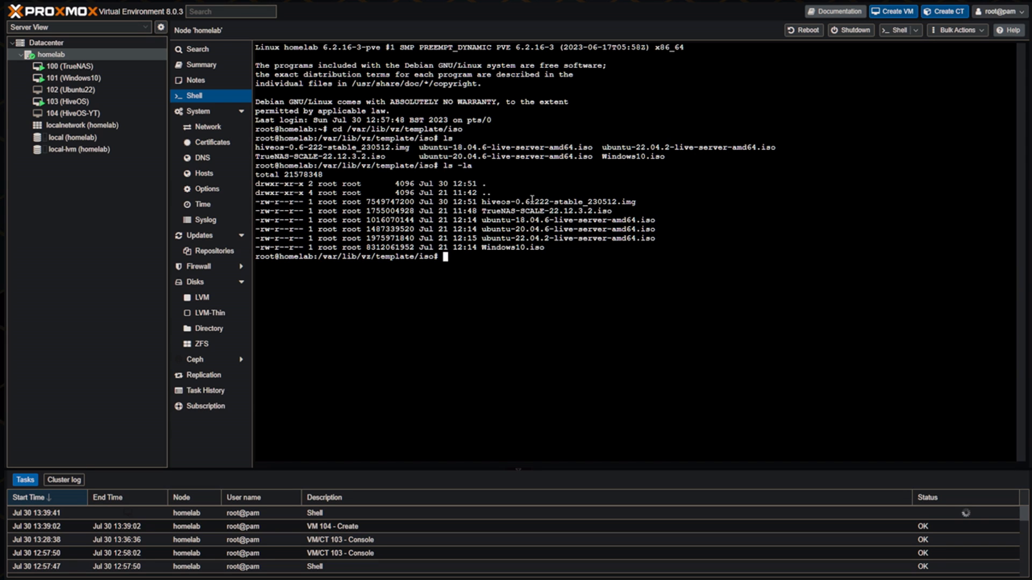
# Import ./hiveos-0.6-222-stable_230512.img as a disk for VM 104 into local-lvm storage with qm importdisk.
pyautogui.moveTo(641, 202); pyautogui.dragTo(482, 202)
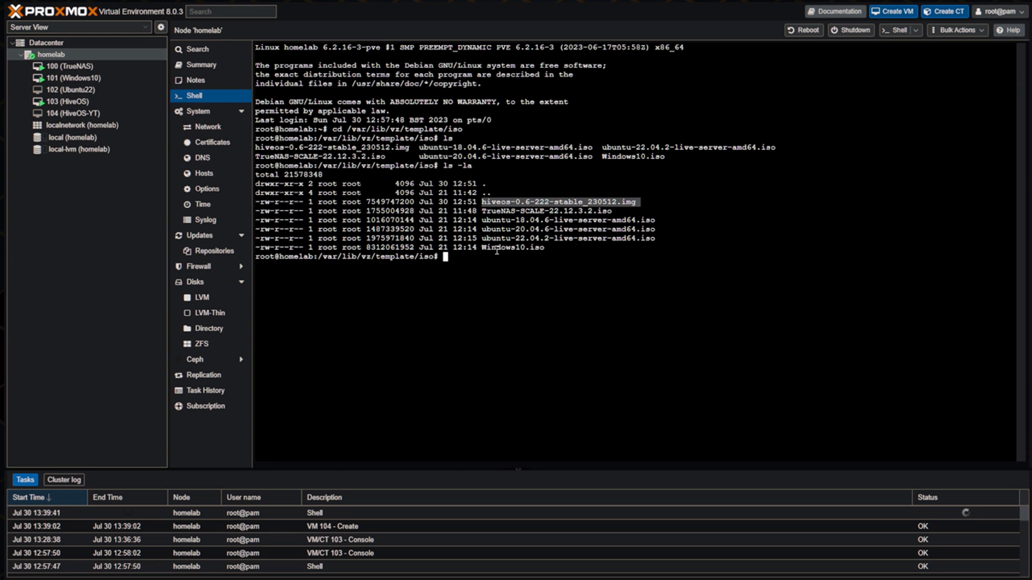
pyautogui.click(503, 273)
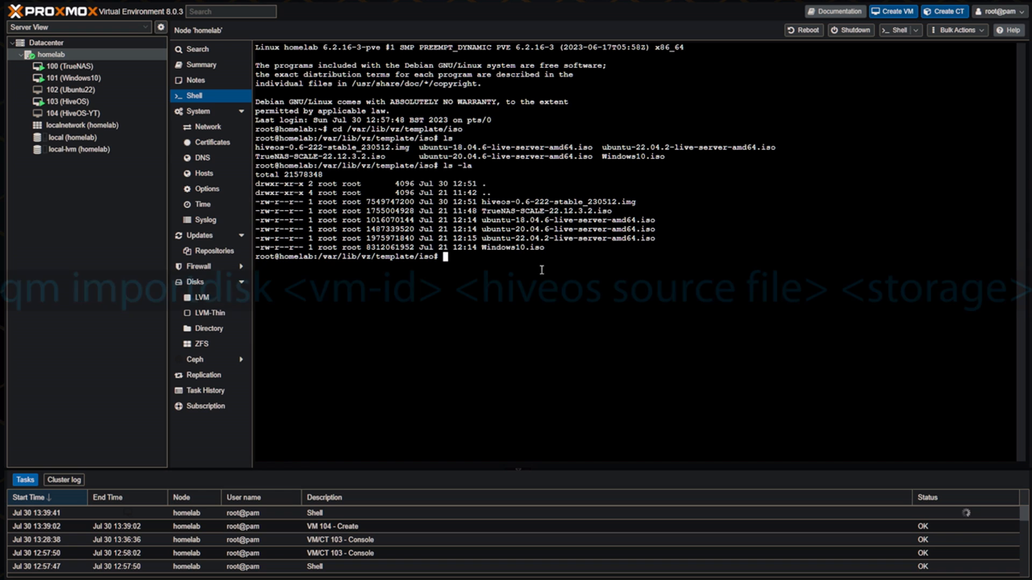
pyautogui.write('qm importdisk')
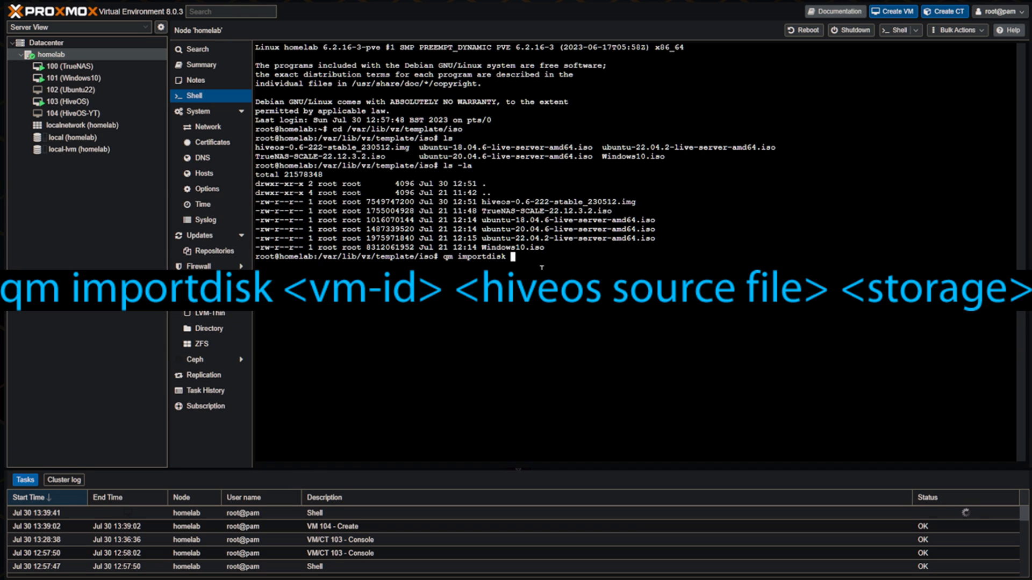
pyautogui.write(' 104')
pyautogui.write('./hive')
pyautogui.press('Tab')
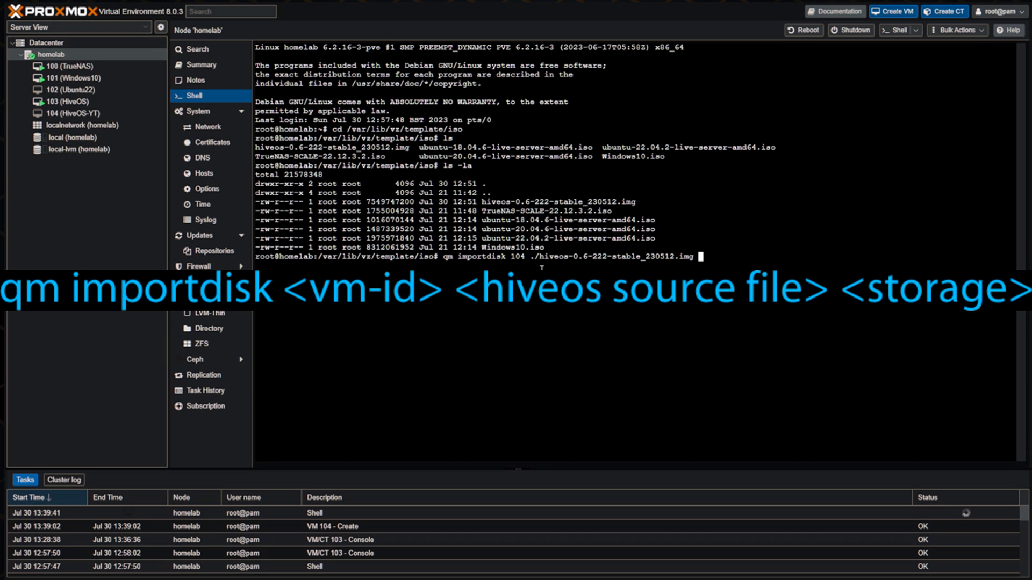
pyautogui.write('local-lvm')
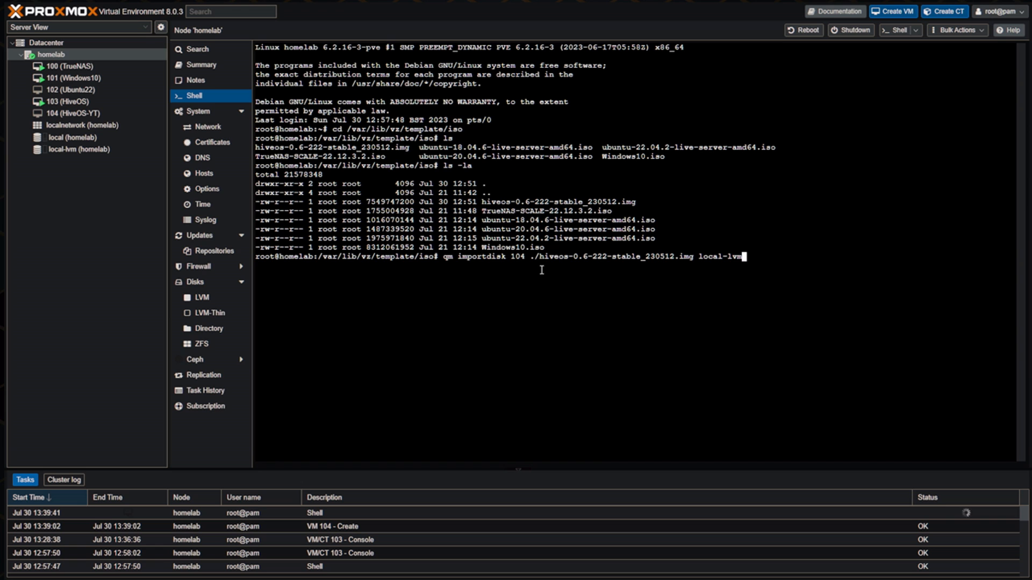
pyautogui.press('Return')
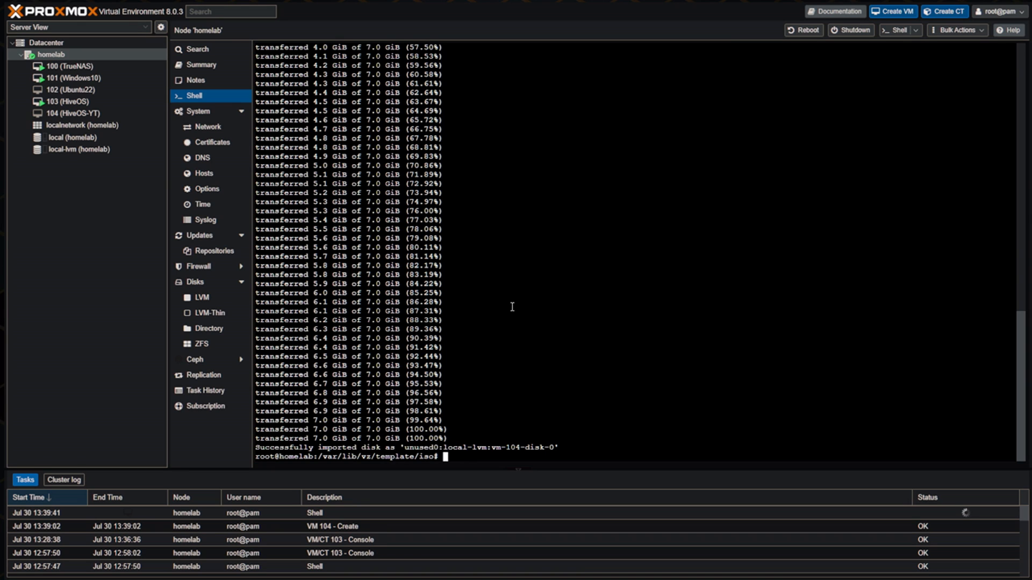
# Remove the CD/DVD drive (ide2) from the hardware of virtual machine 104.
pyautogui.click(64, 114)
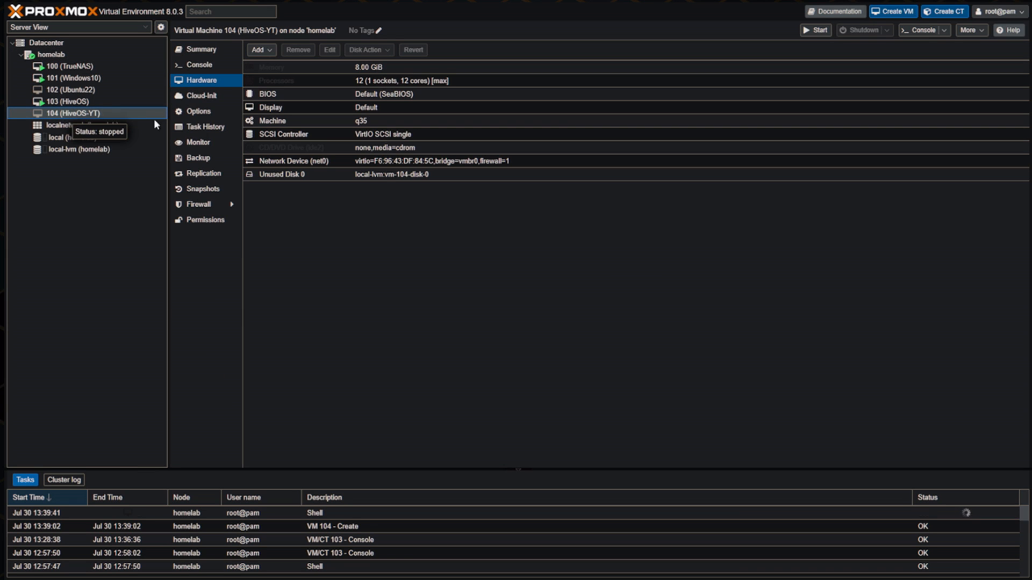
pyautogui.click(376, 152)
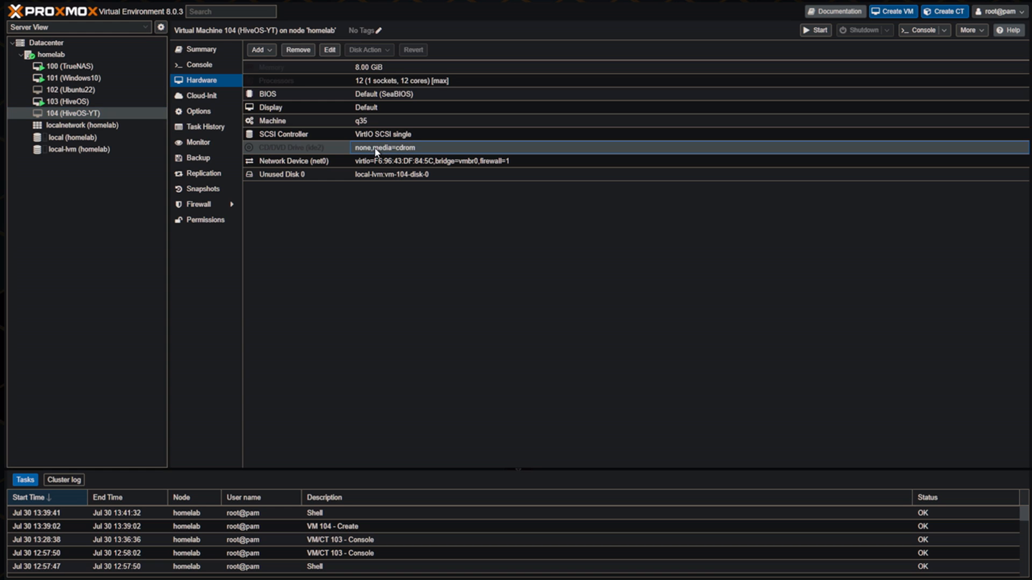
pyautogui.click(299, 52)
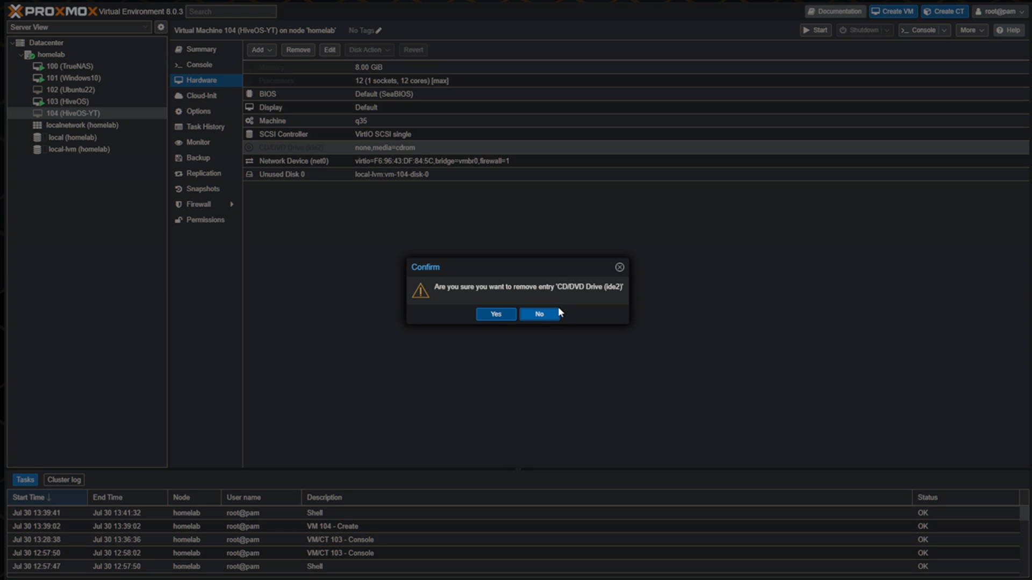
pyautogui.click(495, 314)
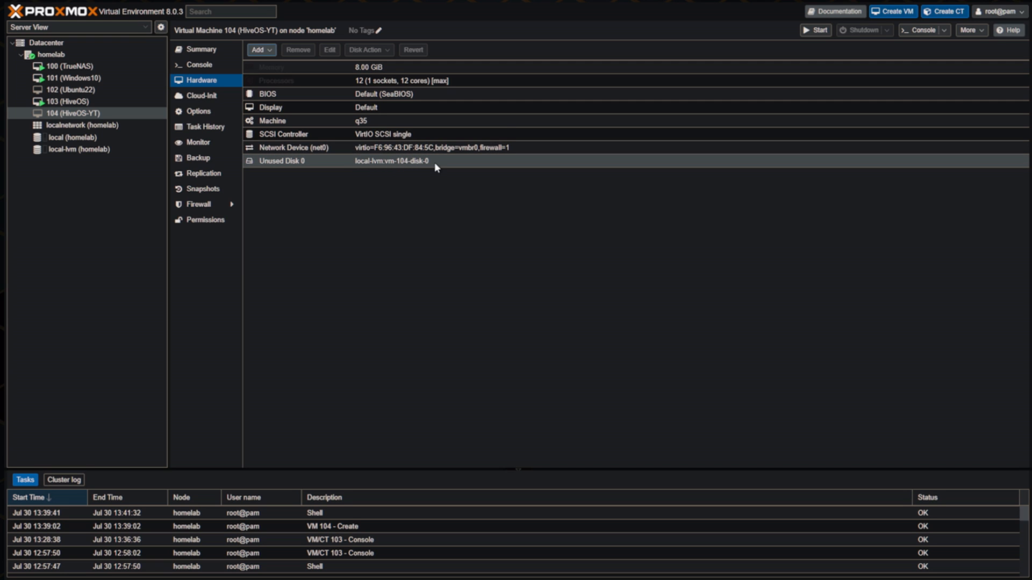
# Attach the unused disk local-lvm:vm-104-disk-0 to virtual machine 104 as SATA device 0.
pyautogui.click(299, 161)
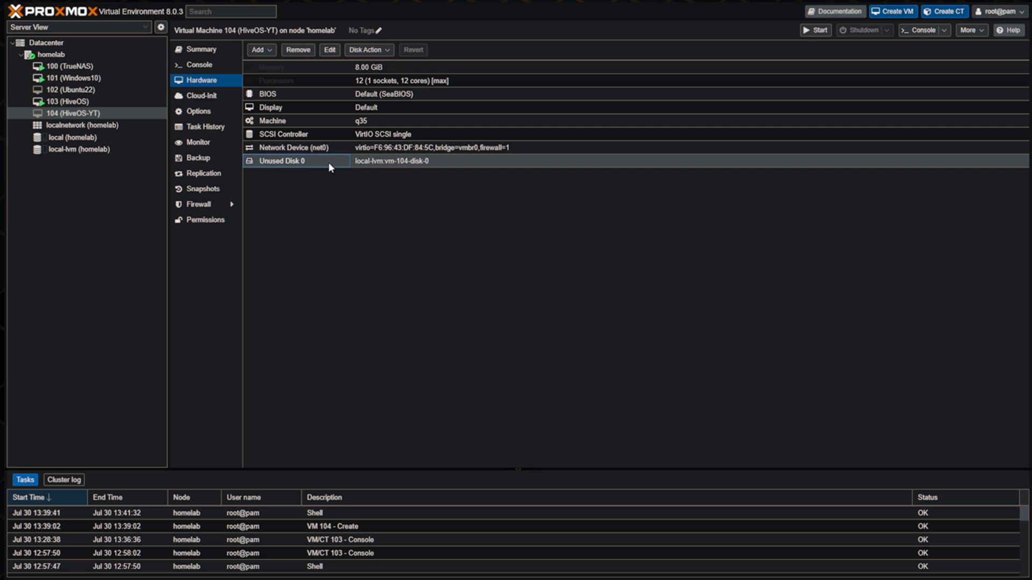
pyautogui.click(329, 50)
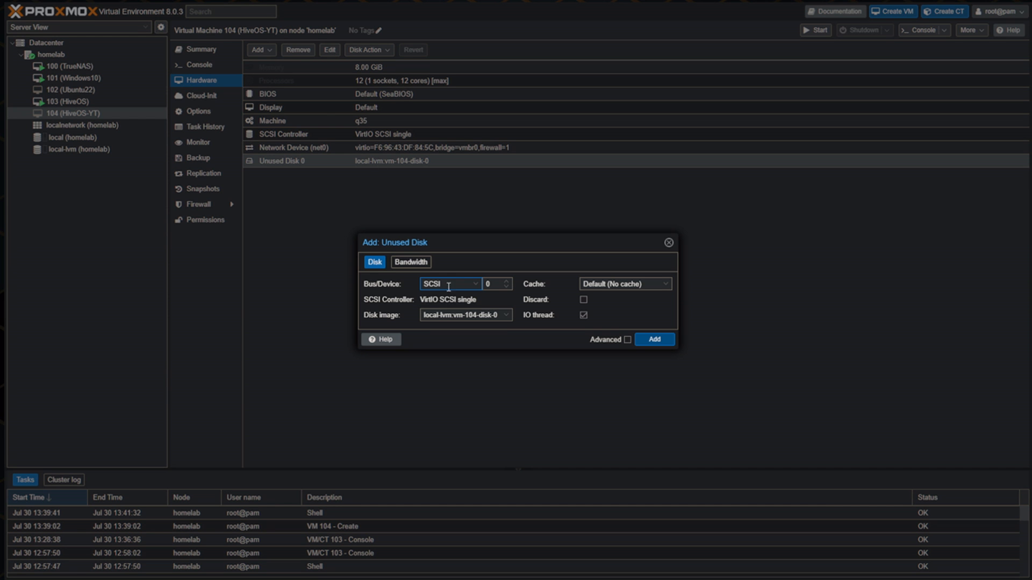
pyautogui.click(476, 284)
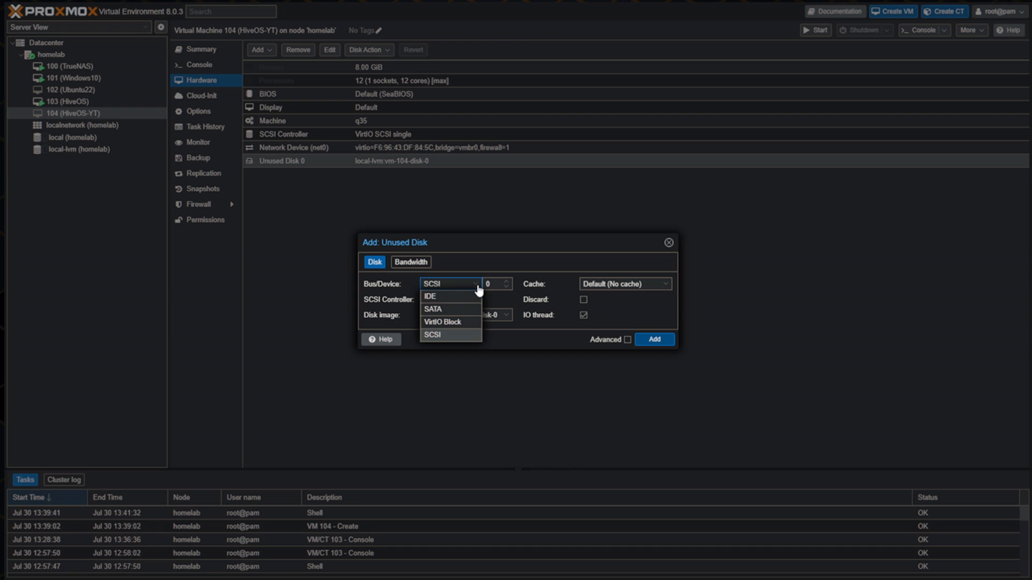
pyautogui.click(453, 310)
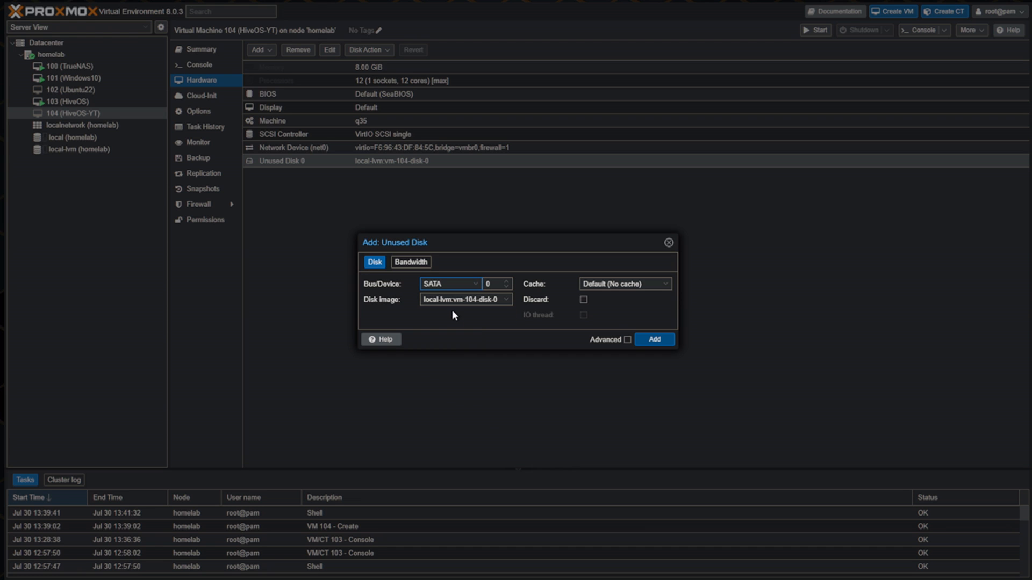
pyautogui.click(642, 340)
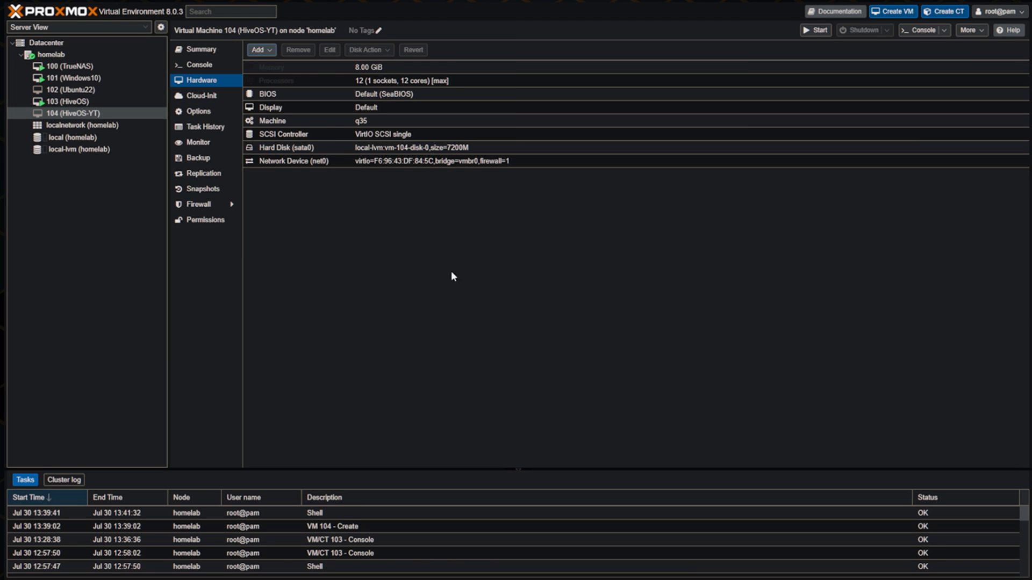
pyautogui.click(356, 165)
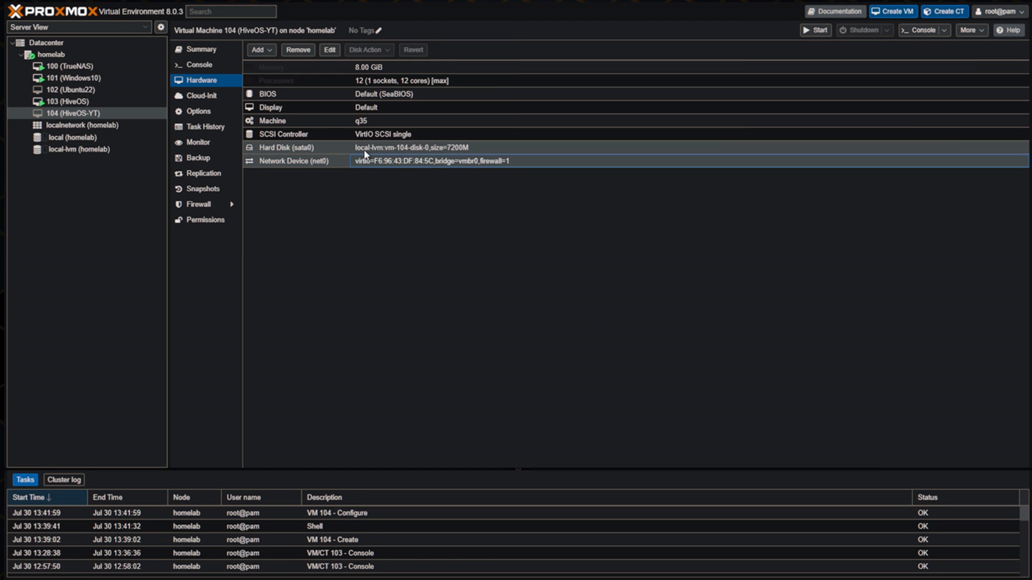
pyautogui.click(324, 148)
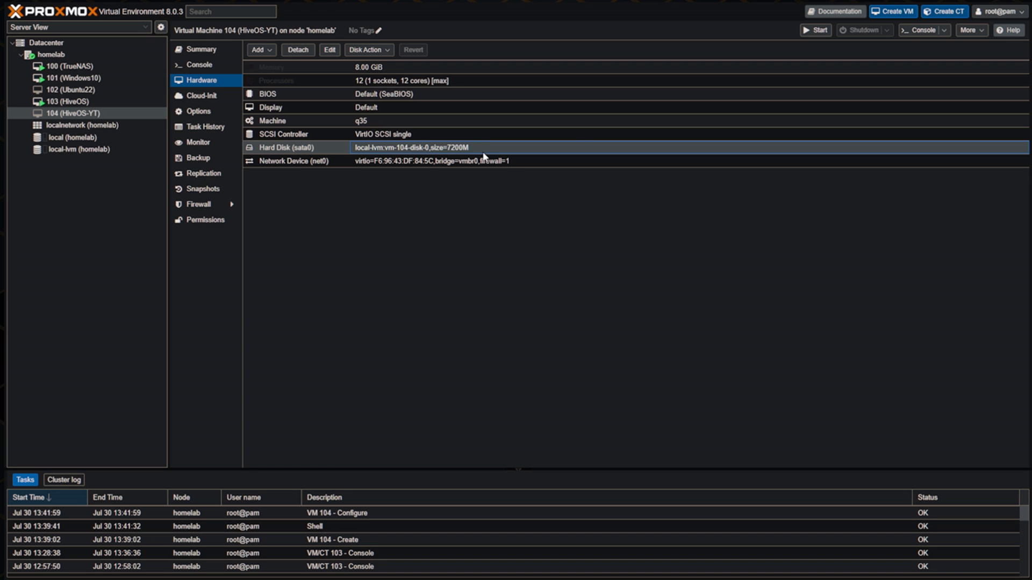
# Start virtual machine 104 and, in its console, boot from the QEMU hard disk, option 2 in the boot device list.
pyautogui.click(817, 31)
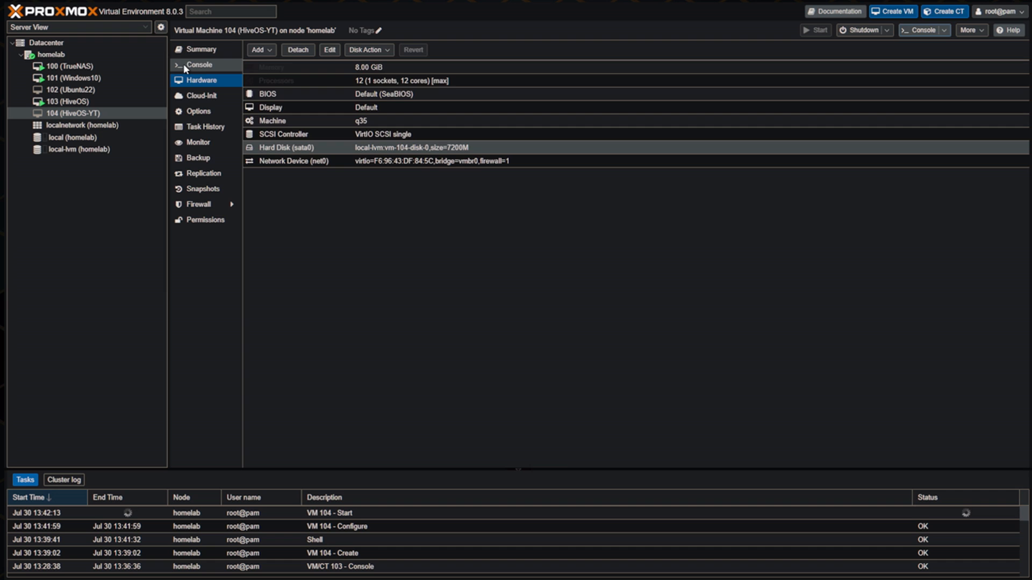
pyautogui.click(186, 64)
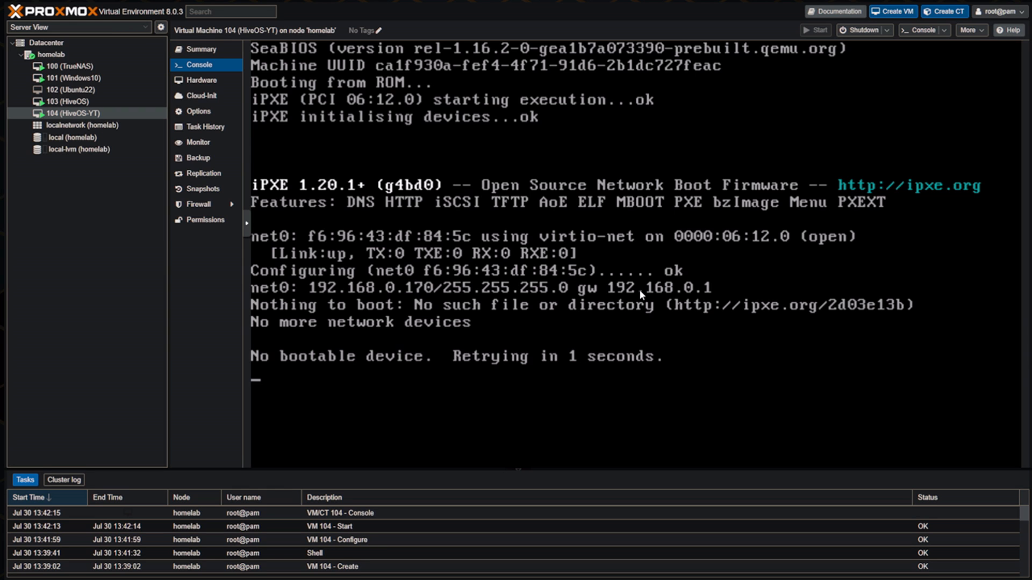
pyautogui.press('Escape')
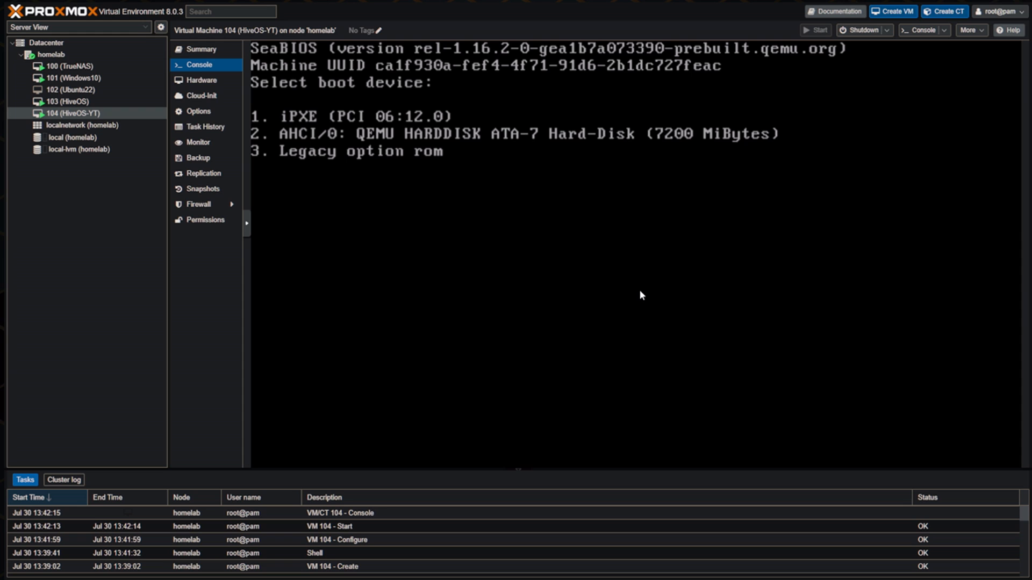
pyautogui.press('2')
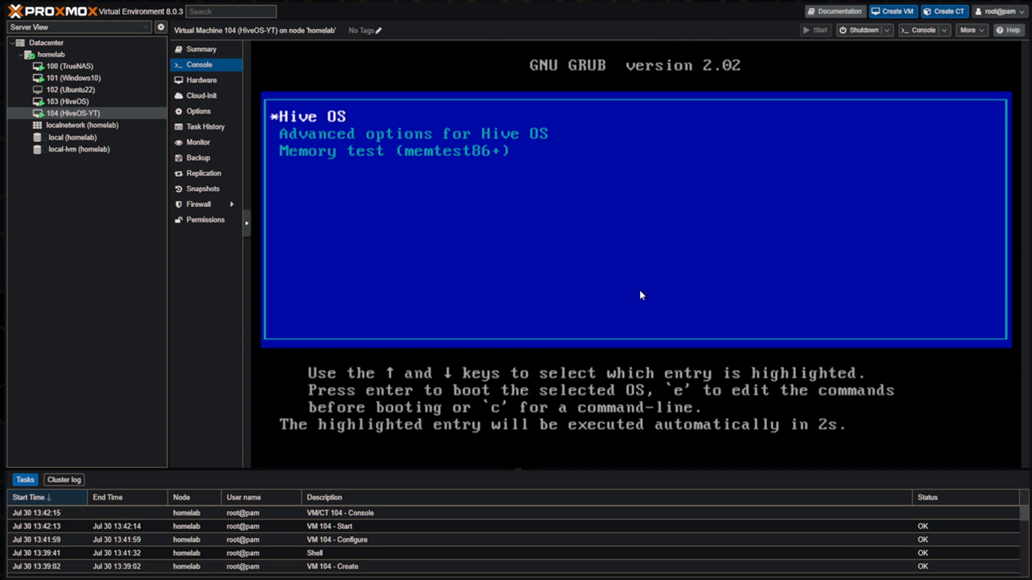